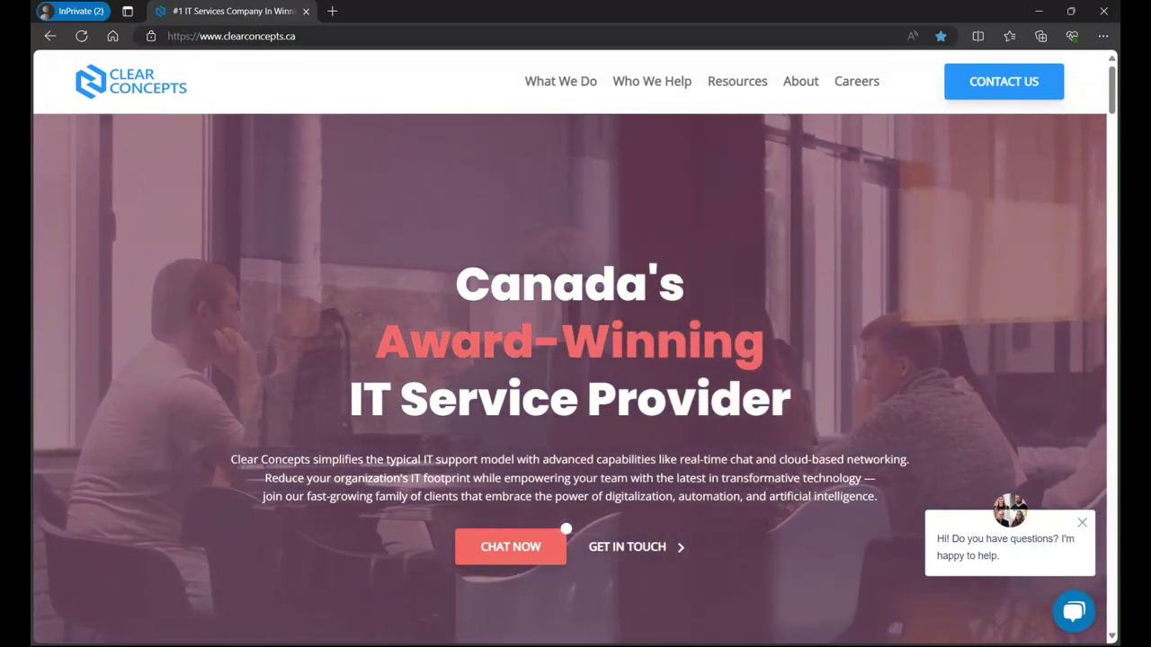
pyautogui.click(231, 36)
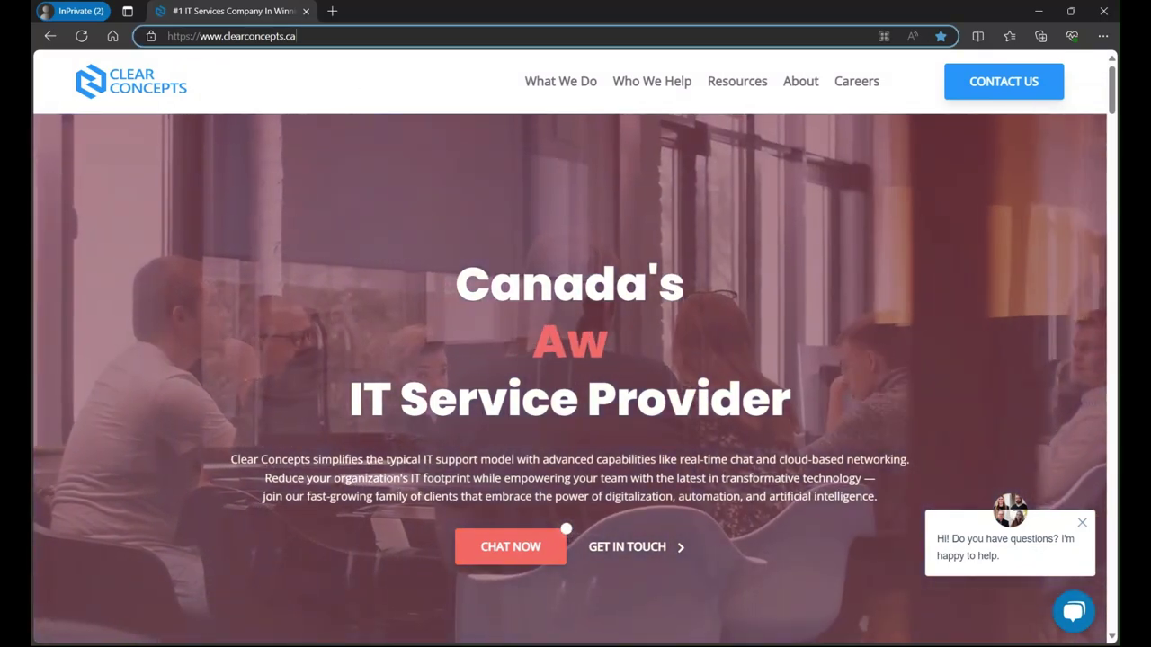
pyautogui.write('https://app.clearconcepts.ca/')
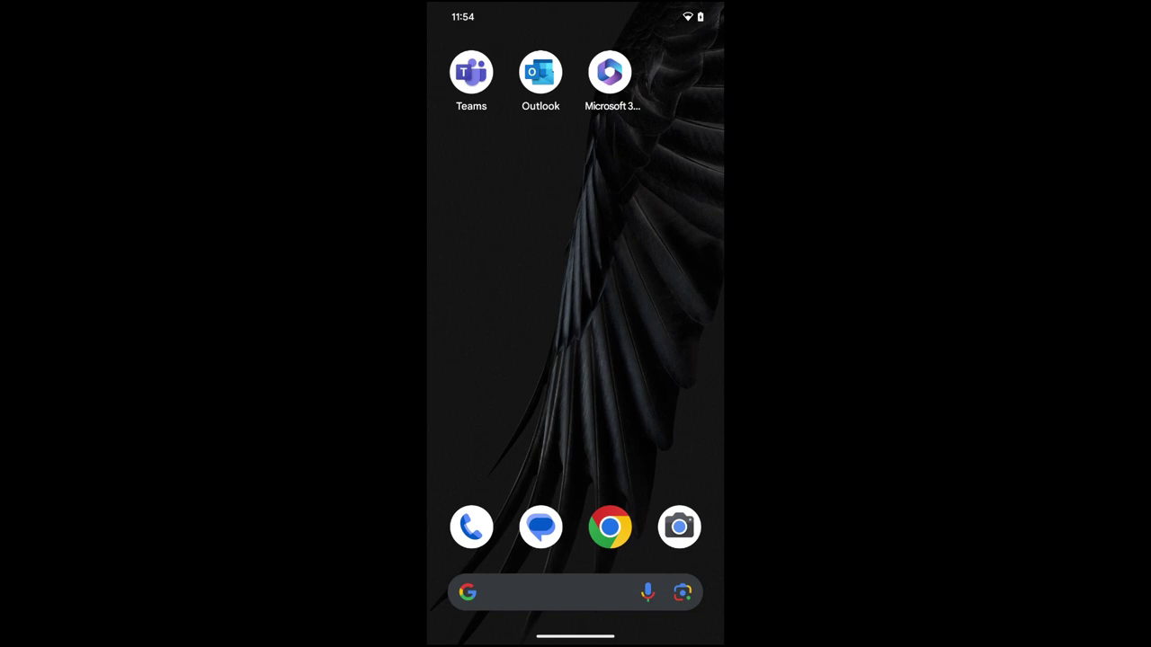
# Load app.clearconcepts.ca in the phone's Chrome and scroll down to the technicians-online card
pyautogui.click(610, 526)
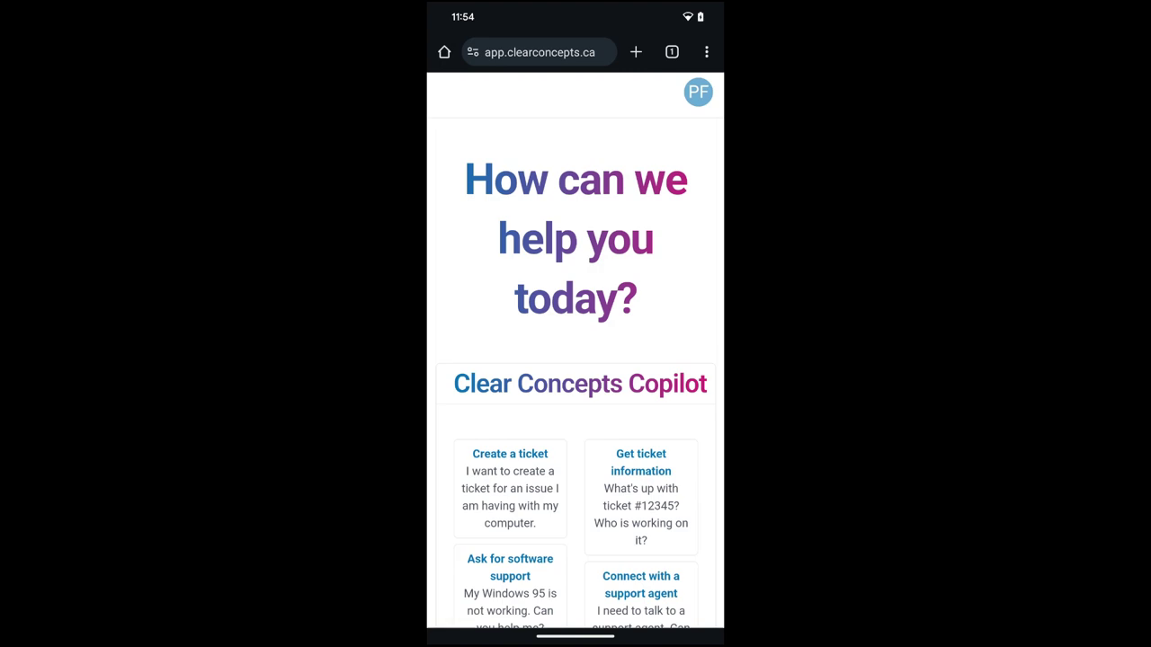
pyautogui.scroll(-5, 575, 350)
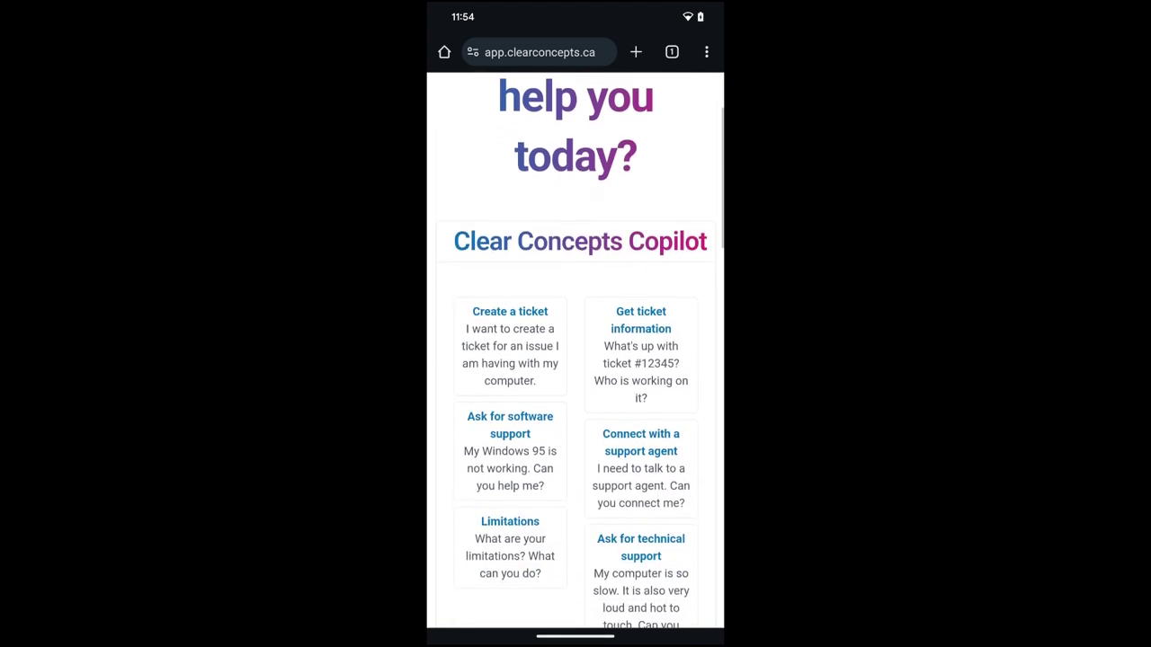
pyautogui.scroll(-2, 575, 350)
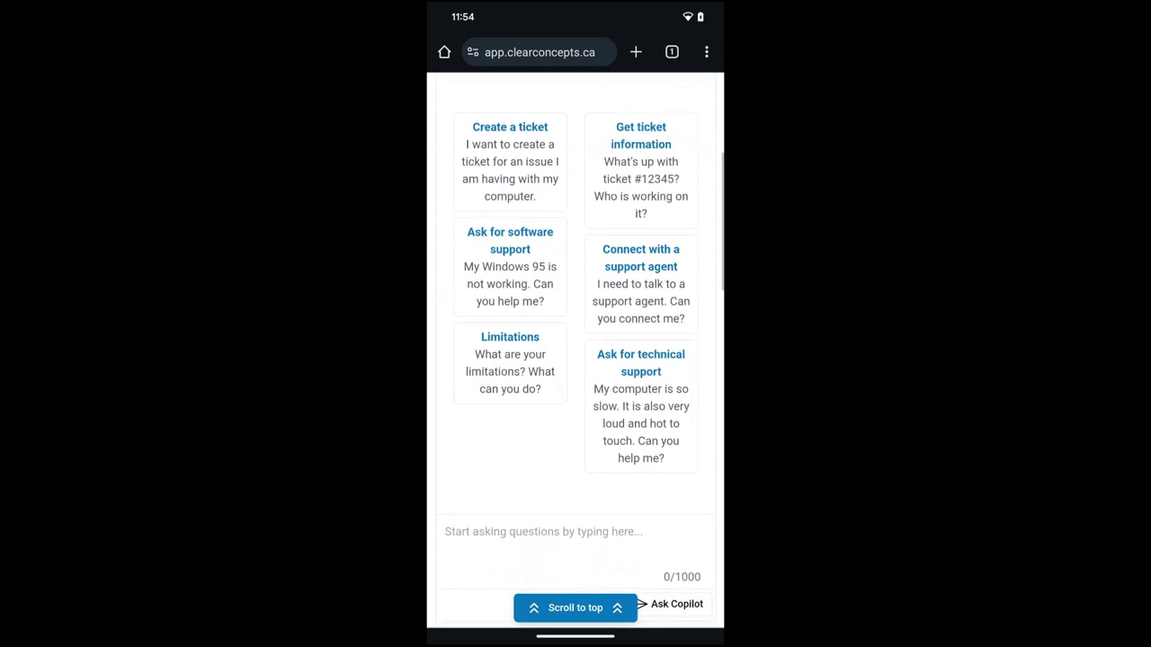
pyautogui.scroll(-3, 576, 351)
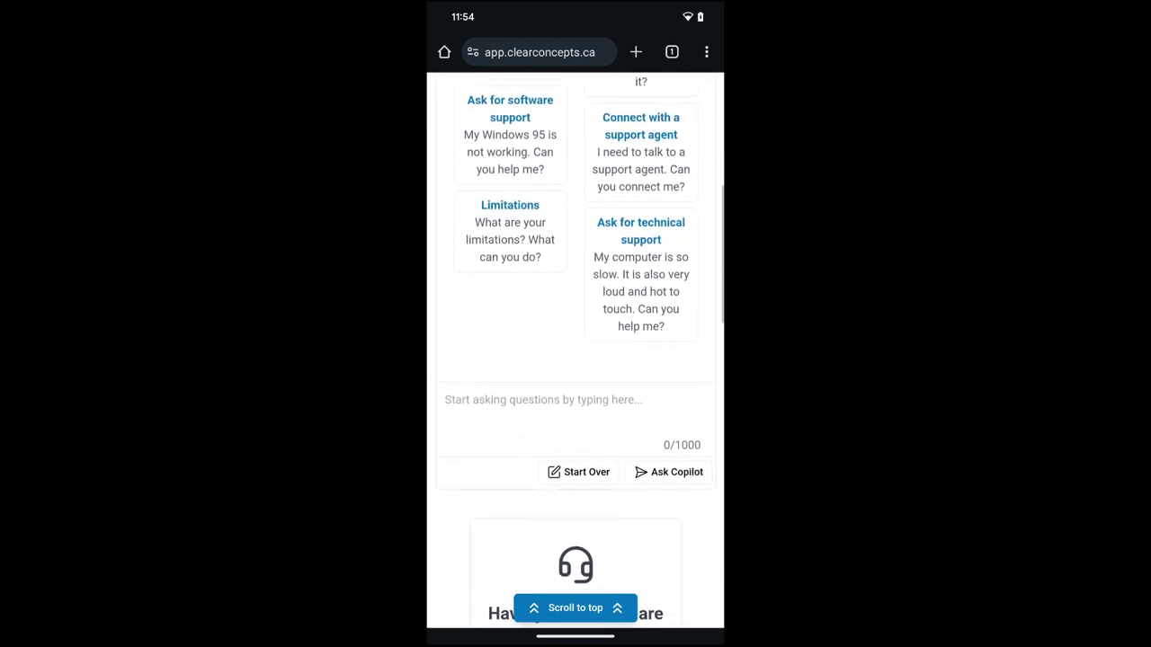
pyautogui.scroll(-3, 576, 350)
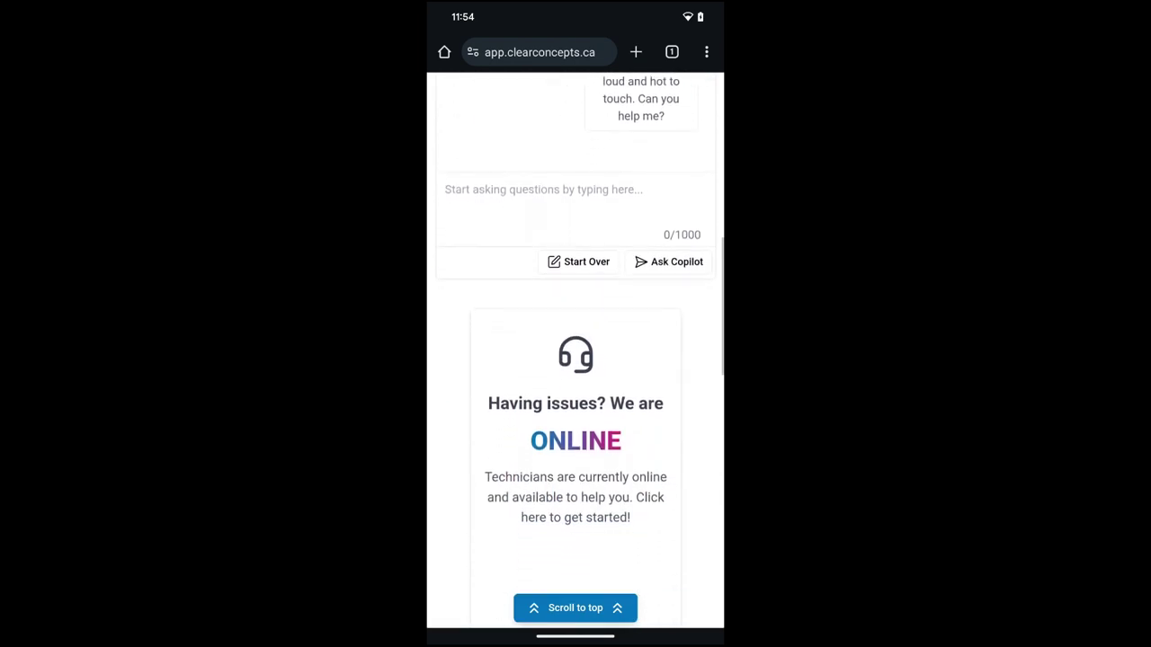
# Add a 'Clear Concepts App | Login' shortcut to the phone's home screen, then go home
pyautogui.click(706, 52)
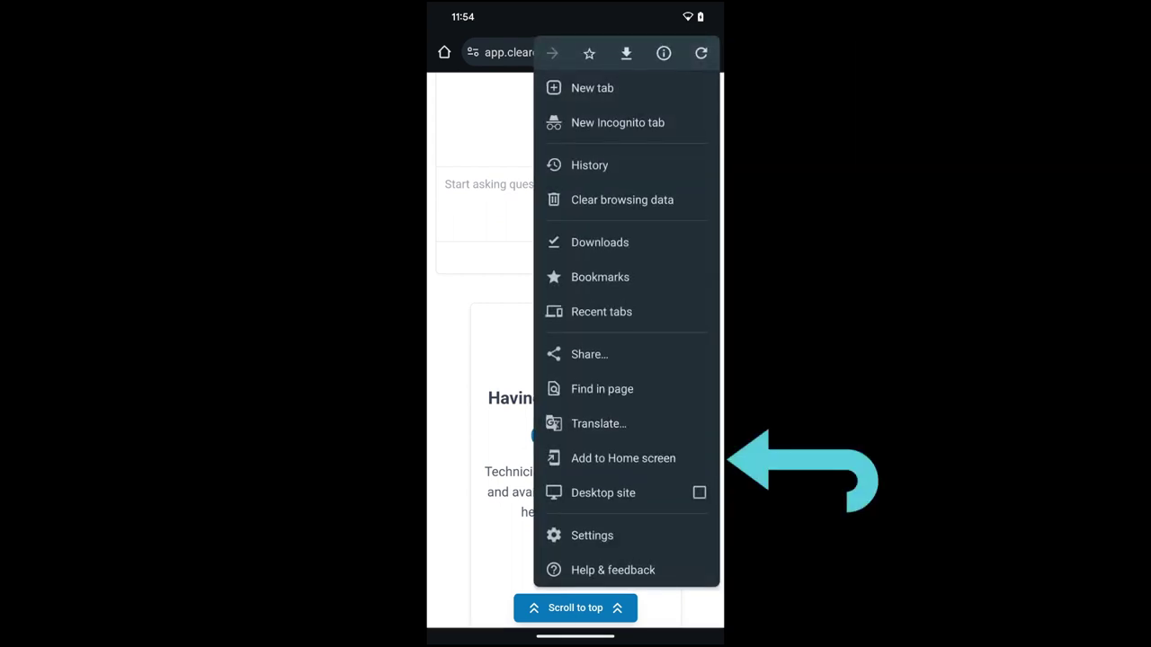
pyautogui.click(623, 458)
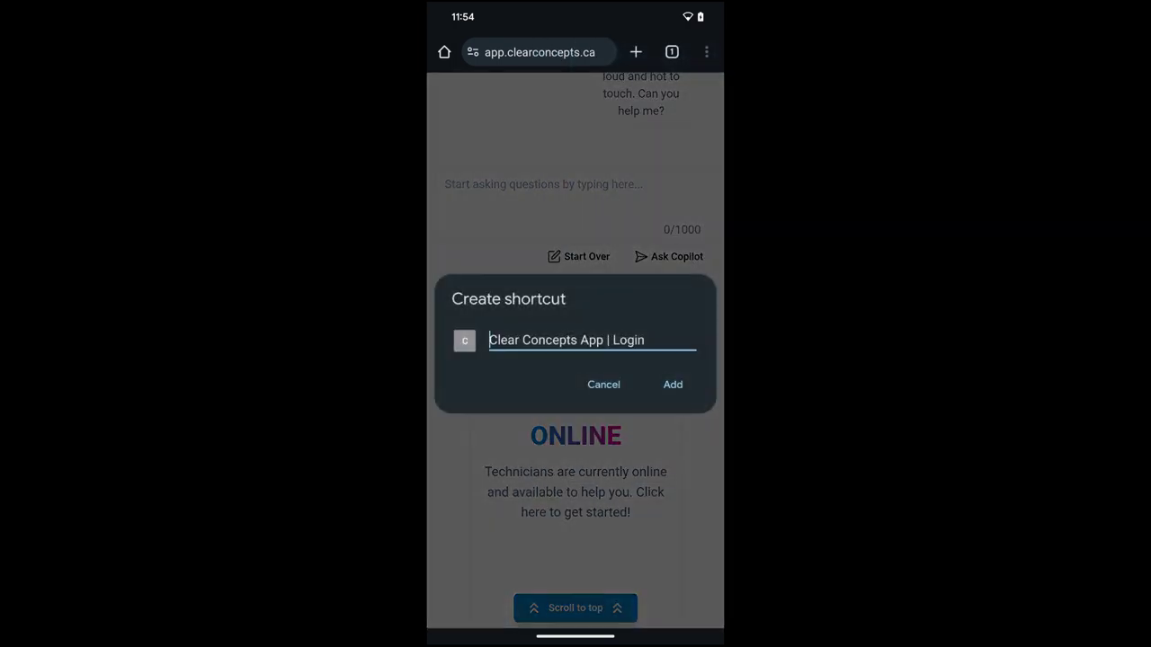
pyautogui.click(673, 384)
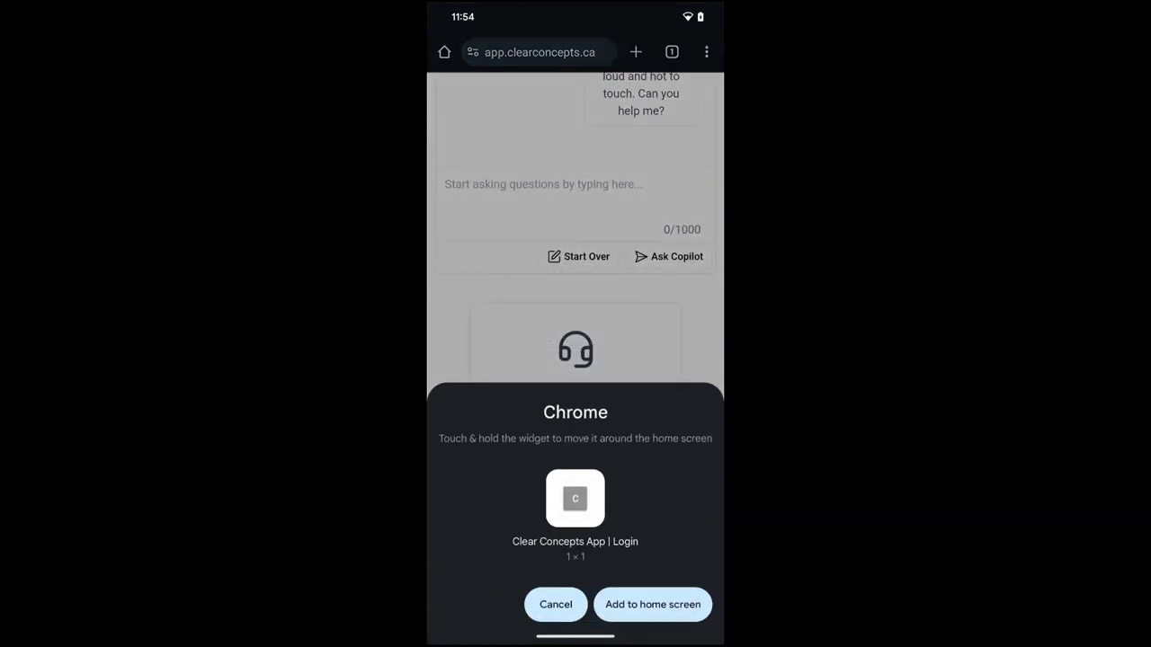
pyautogui.click(653, 604)
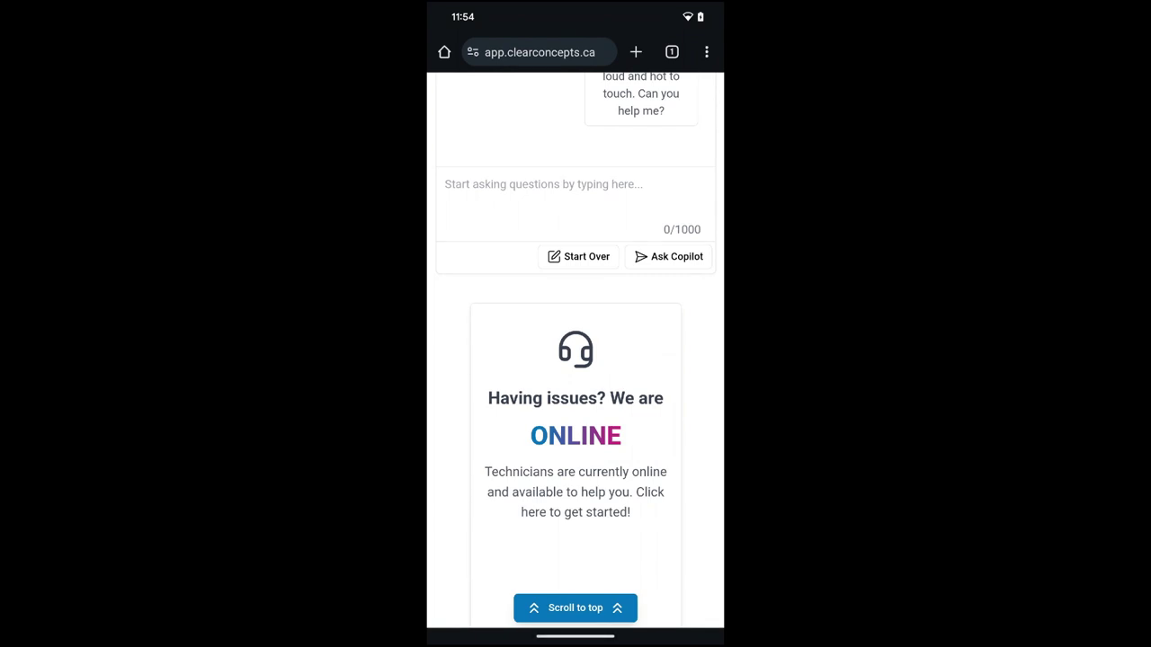
pyautogui.moveTo(575, 636); pyautogui.dragTo(575, 405)
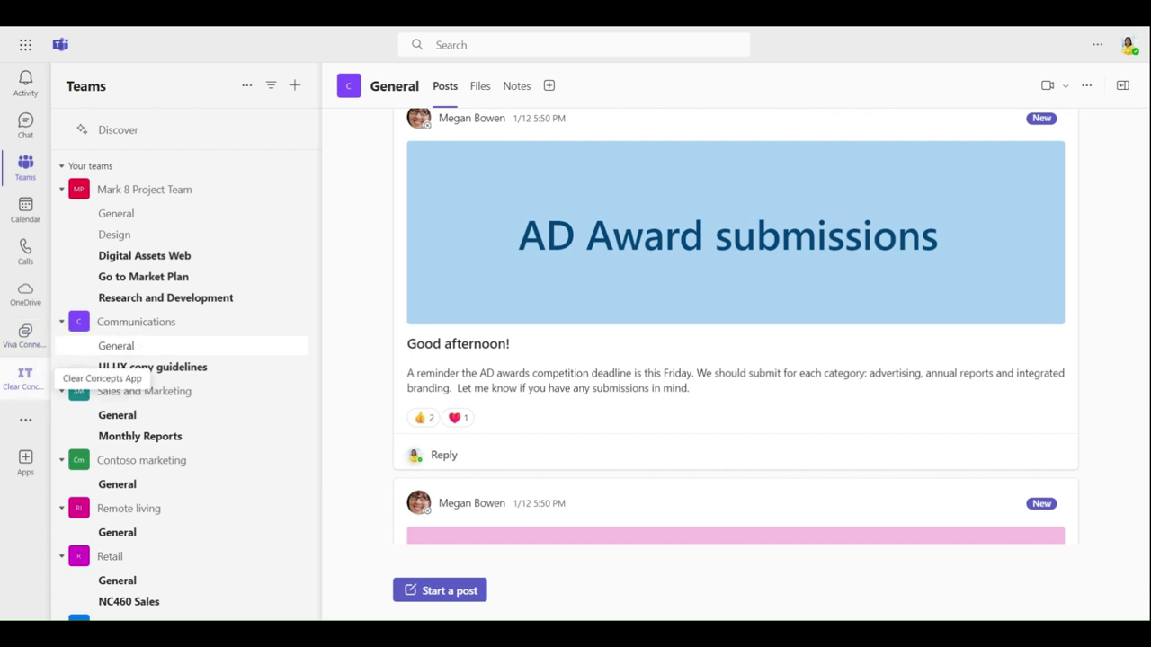
# Open Clear Concepts App from Teams' added apps list and pin its rail icon
pyautogui.click(28, 378)
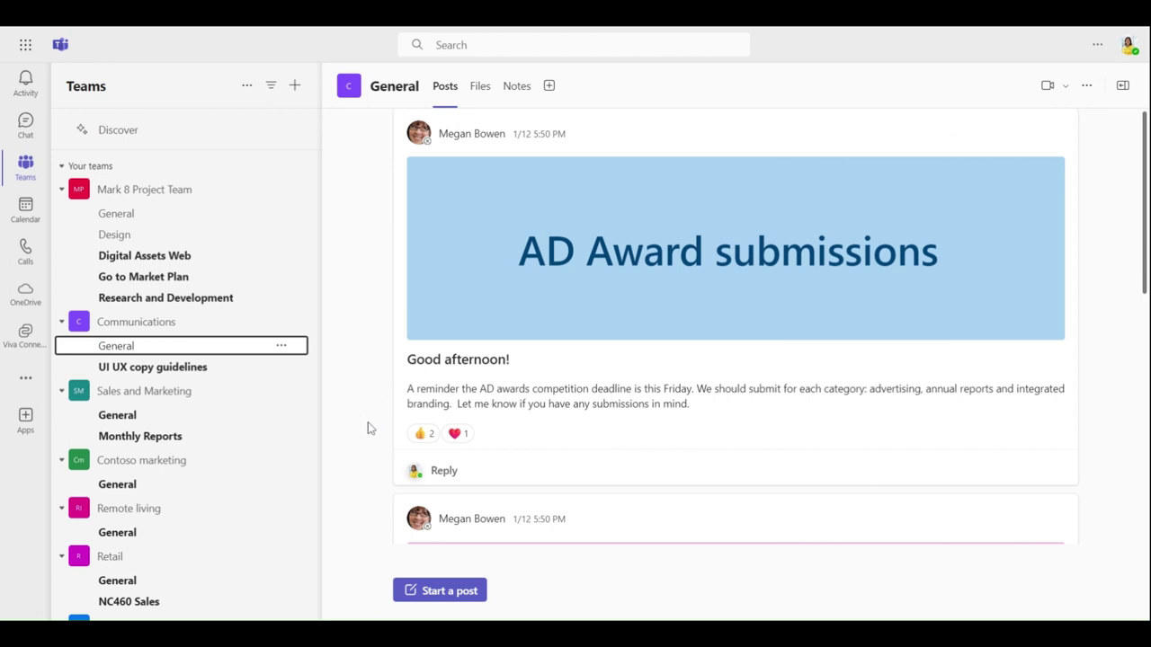
pyautogui.click(25, 380)
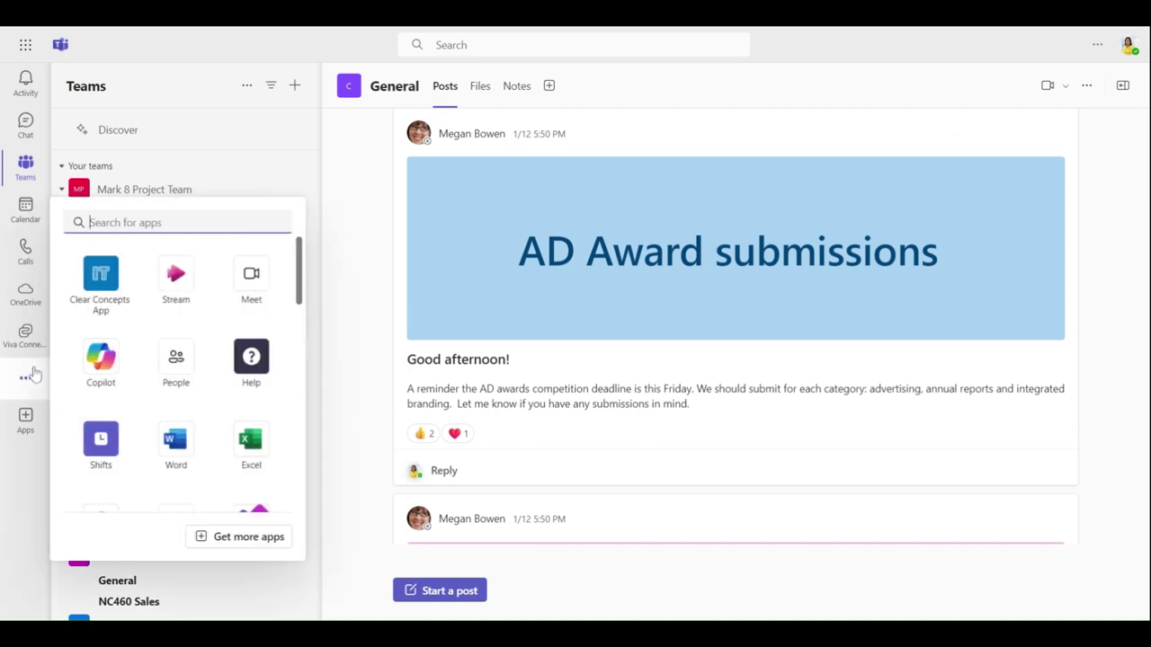
pyautogui.click(102, 306)
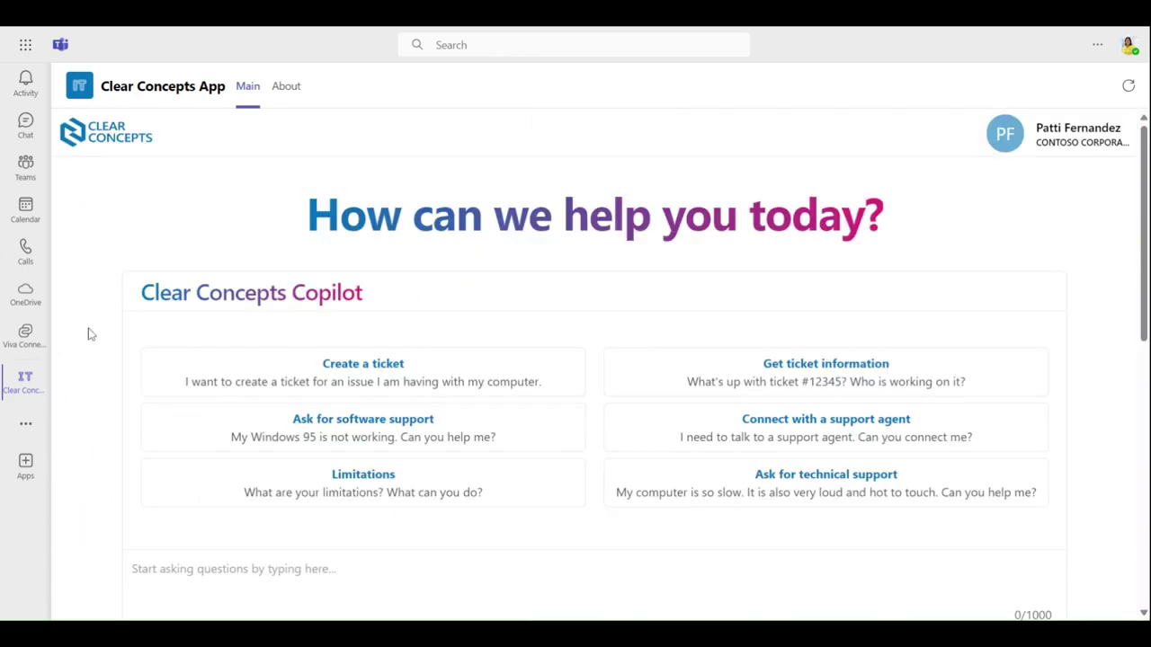
pyautogui.rightClick(28, 385)
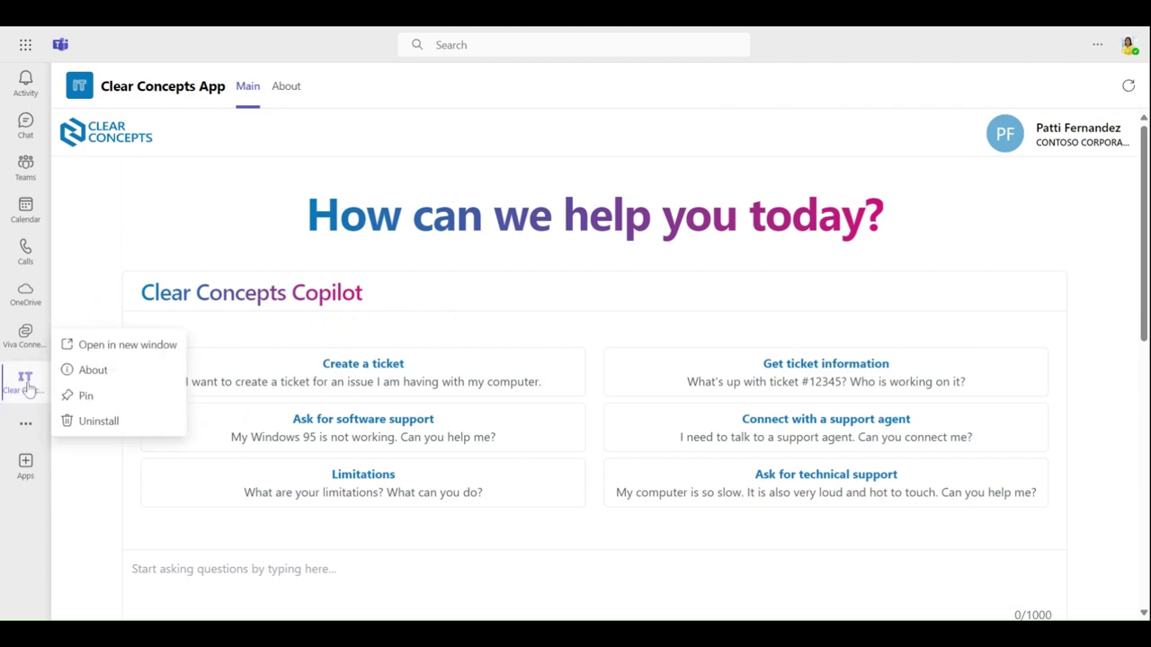
pyautogui.click(101, 402)
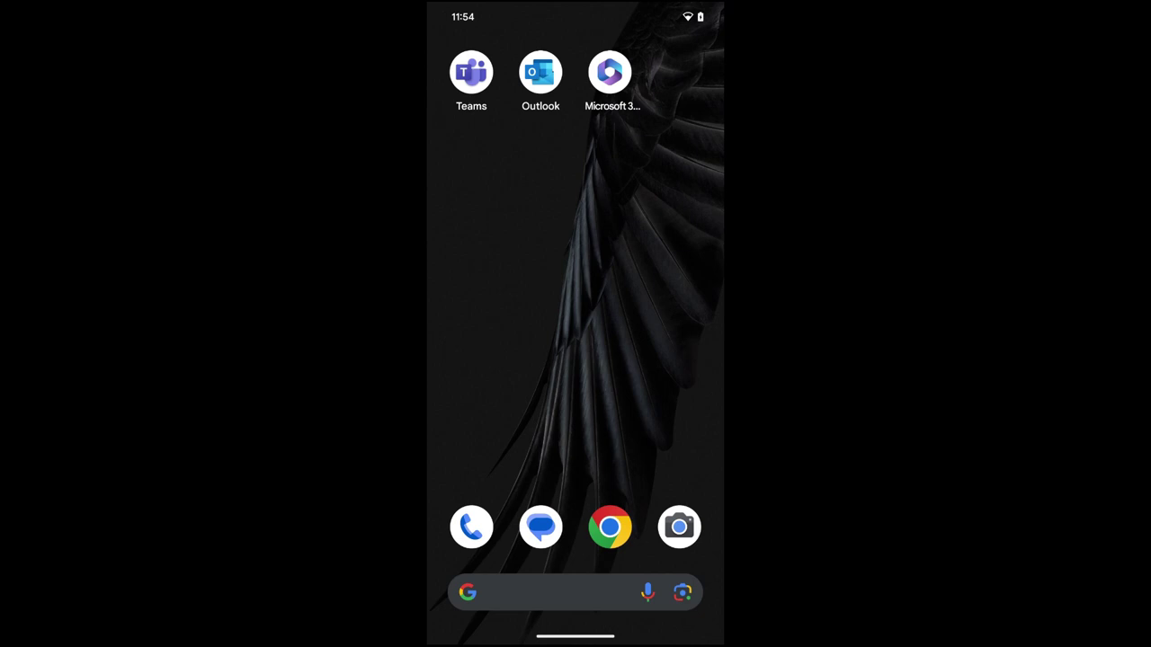
# In Teams on the phone, open Clear Concepts App from the More apps grid
pyautogui.click(472, 72)
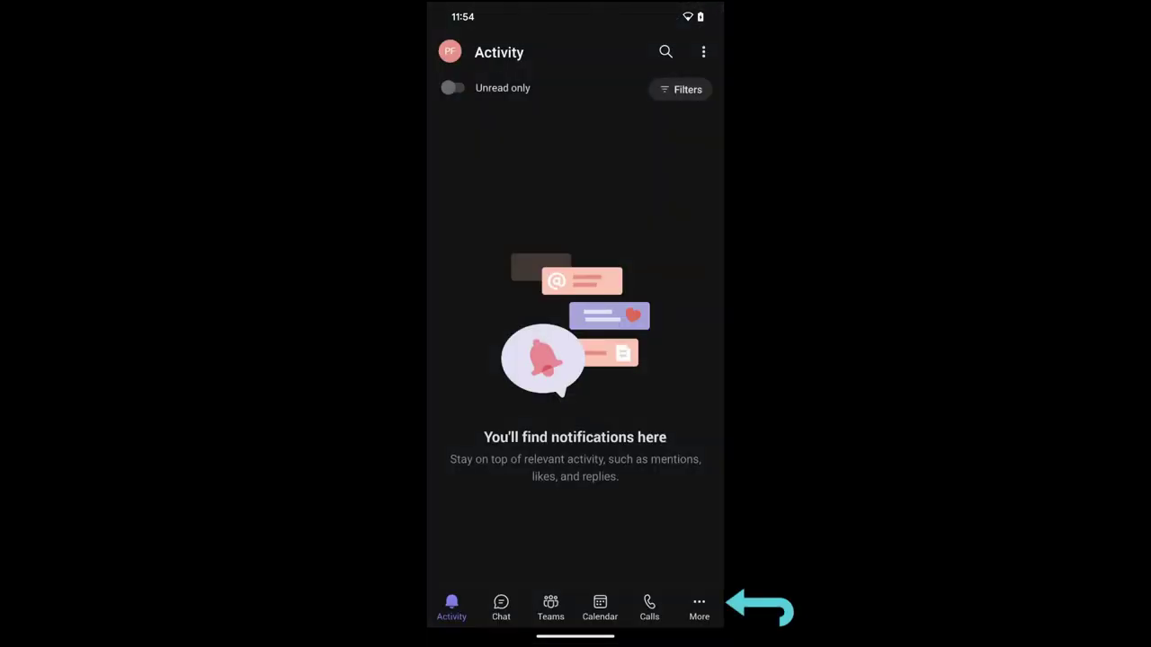
pyautogui.click(698, 608)
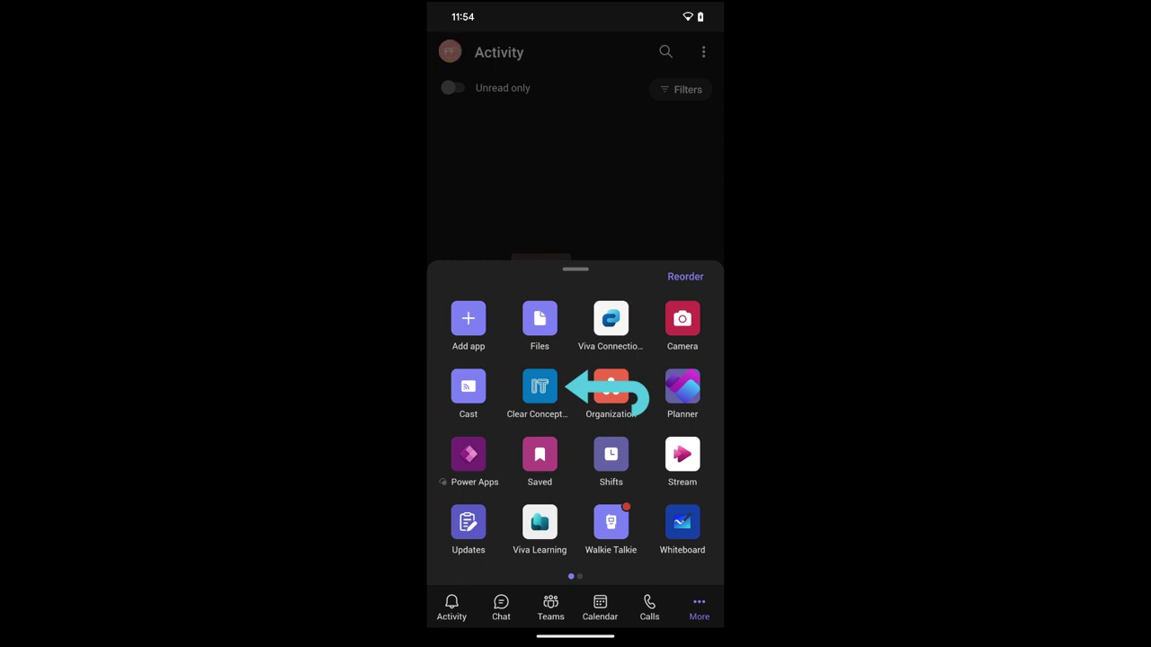
pyautogui.click(540, 387)
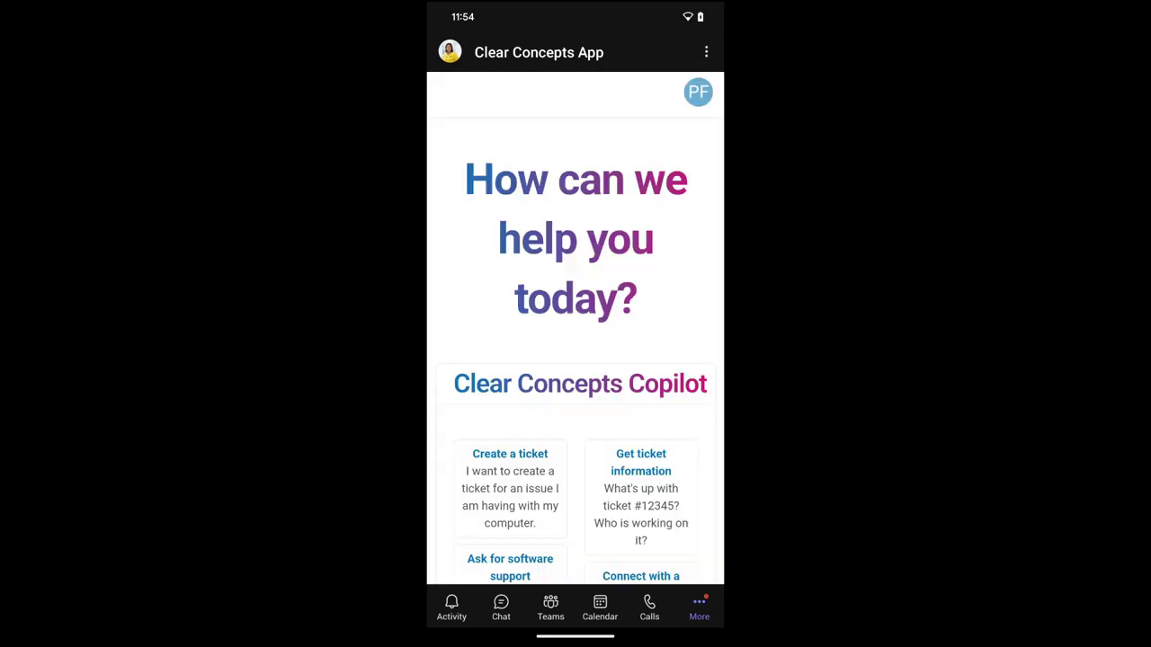
pyautogui.scroll(-3, 575, 328)
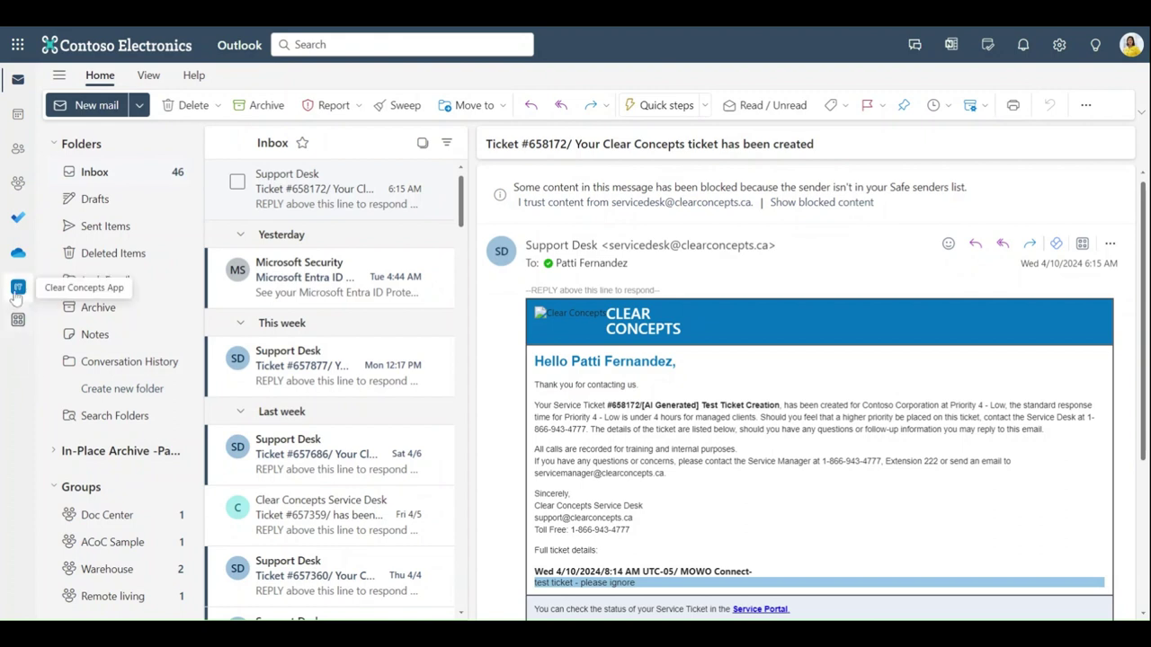
# Pin Clear Concepts App from Outlook's Apps list to the left rail
pyautogui.click(16, 295)
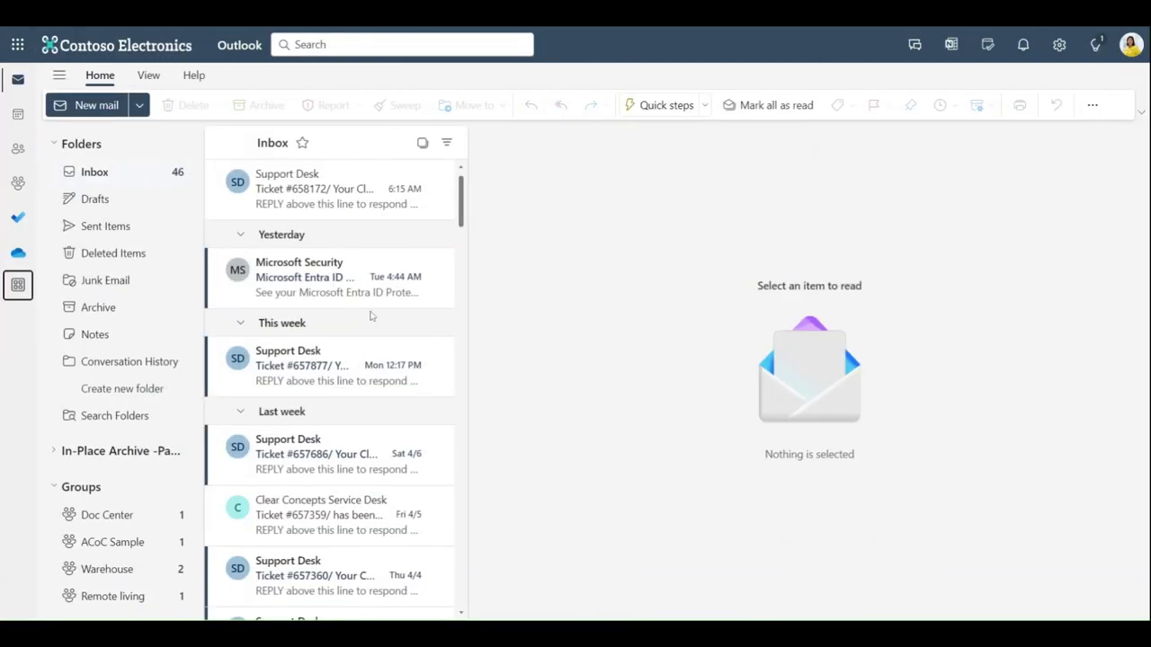
pyautogui.click(17, 287)
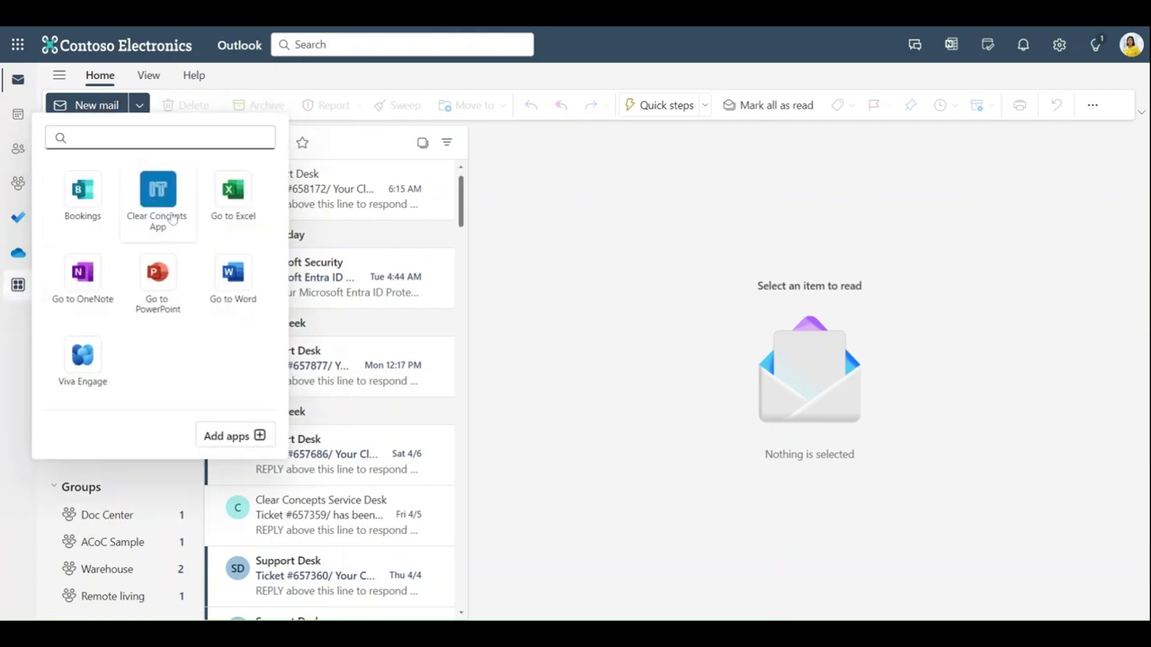
pyautogui.rightClick(171, 218)
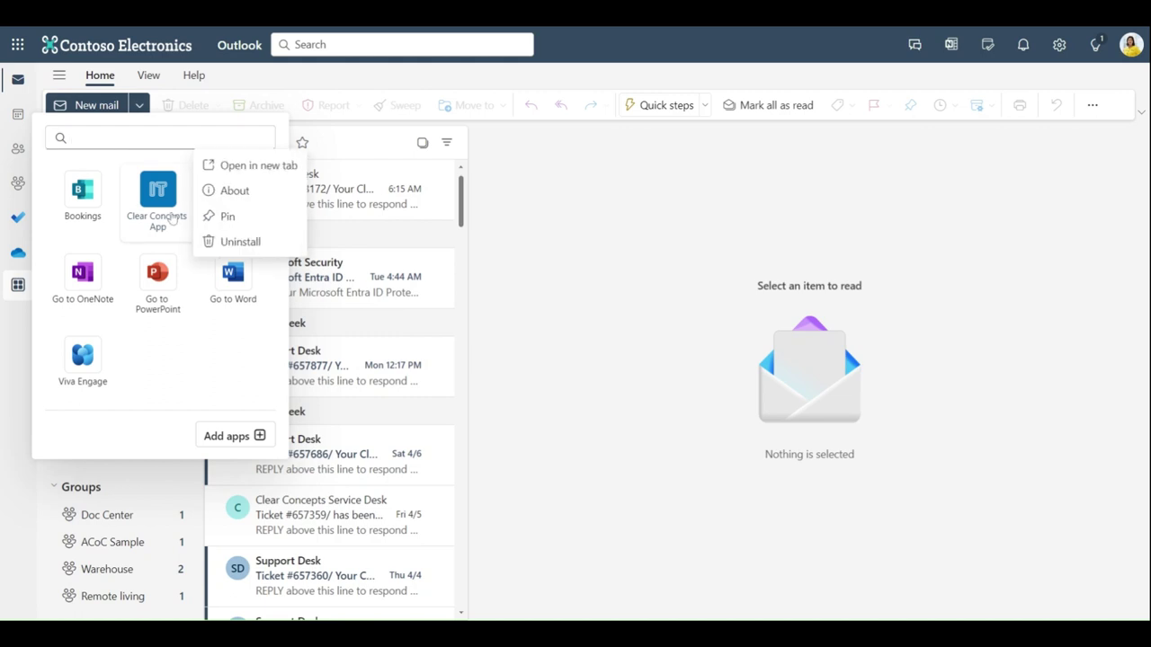
pyautogui.click(249, 220)
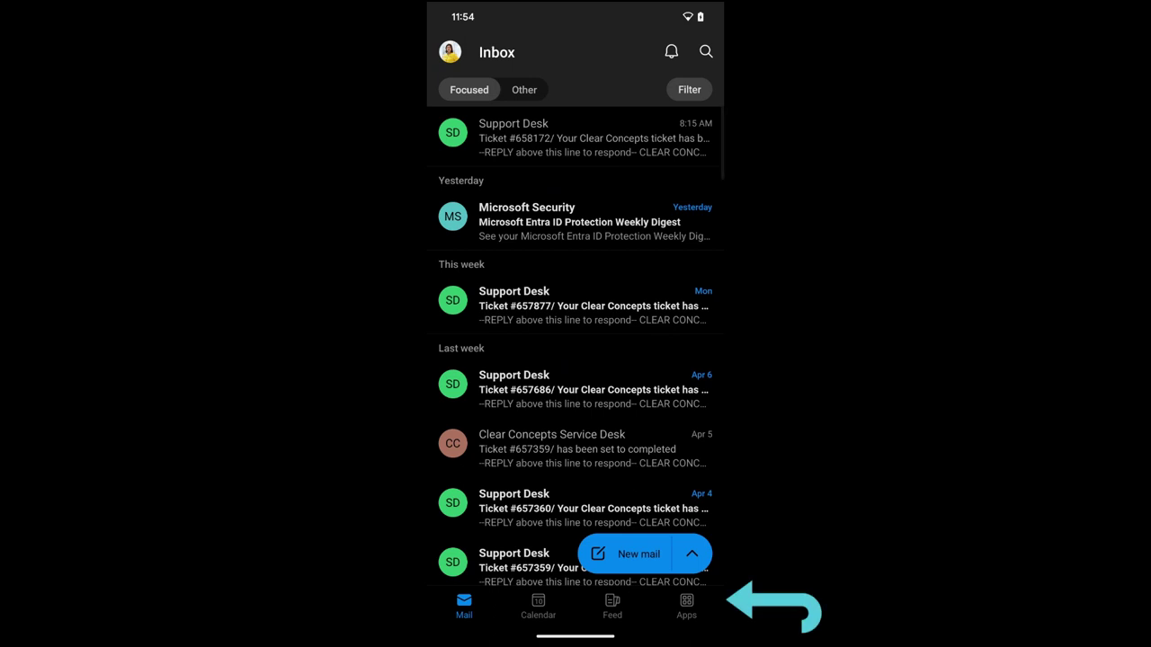
# Show the Outlook mobile Apps panel listing Clear Concepts, Files and Contacts
pyautogui.click(685, 607)
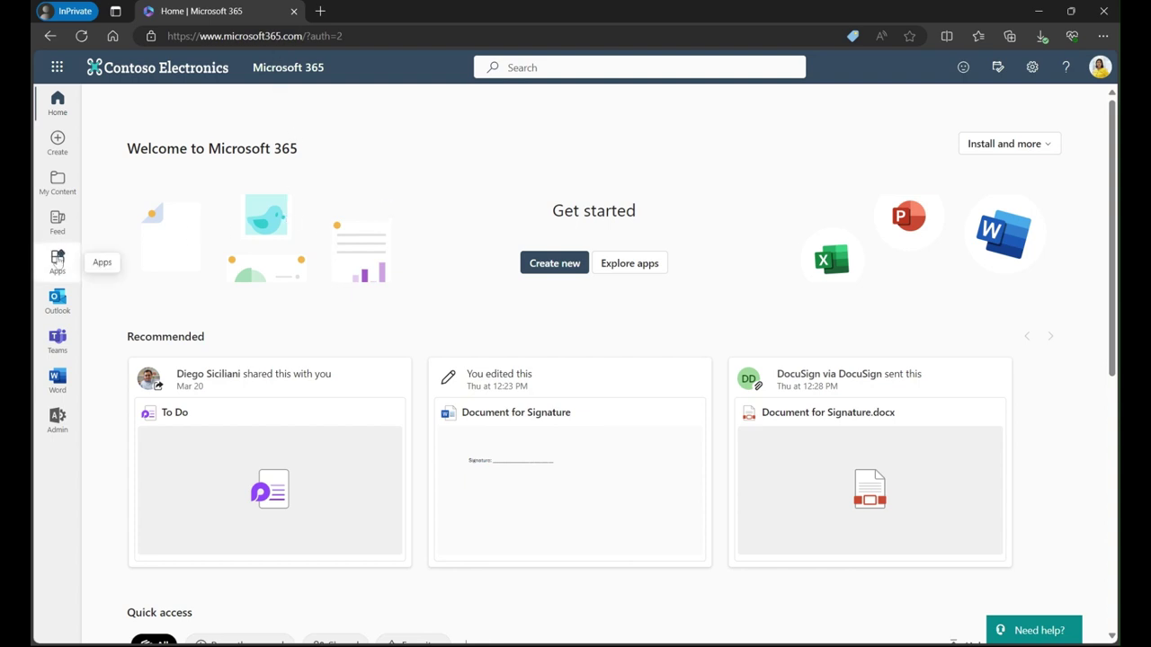
# On the Microsoft 365 Apps page, pin the Clear Concepts App card to the rail
pyautogui.click(57, 259)
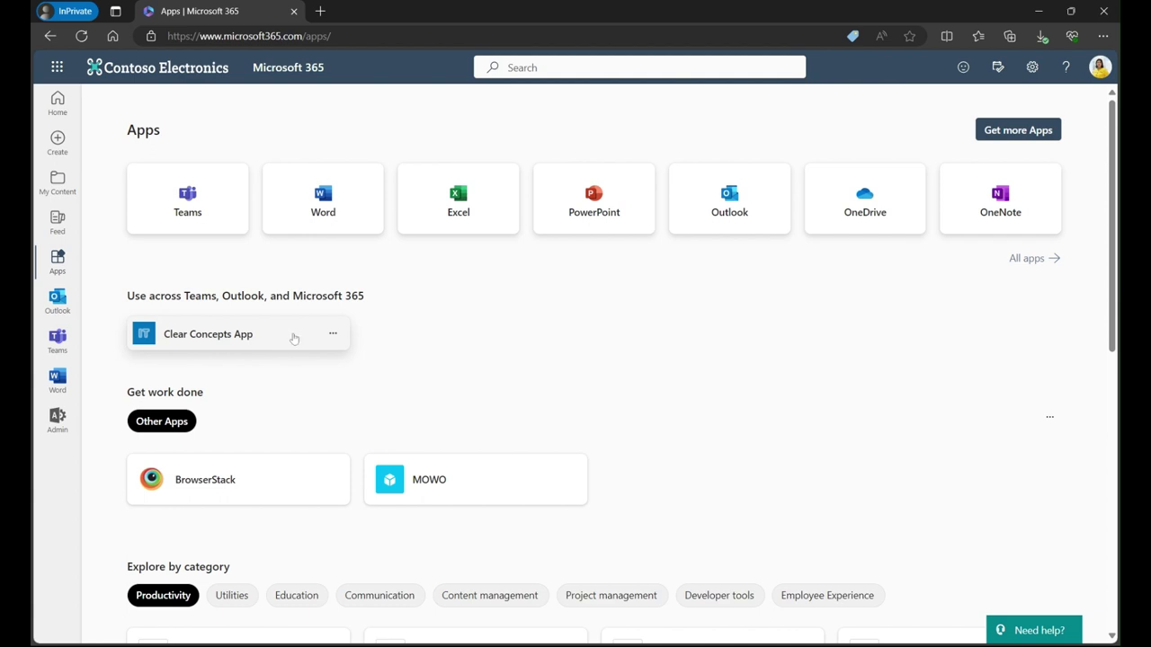
pyautogui.click(332, 337)
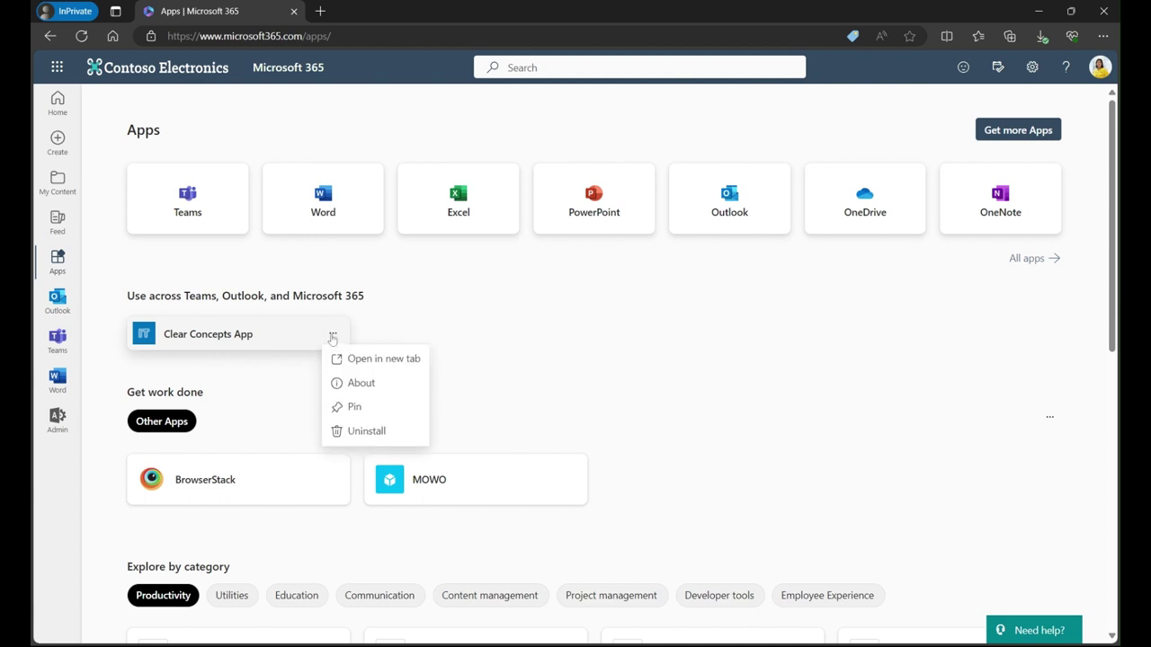
pyautogui.click(374, 409)
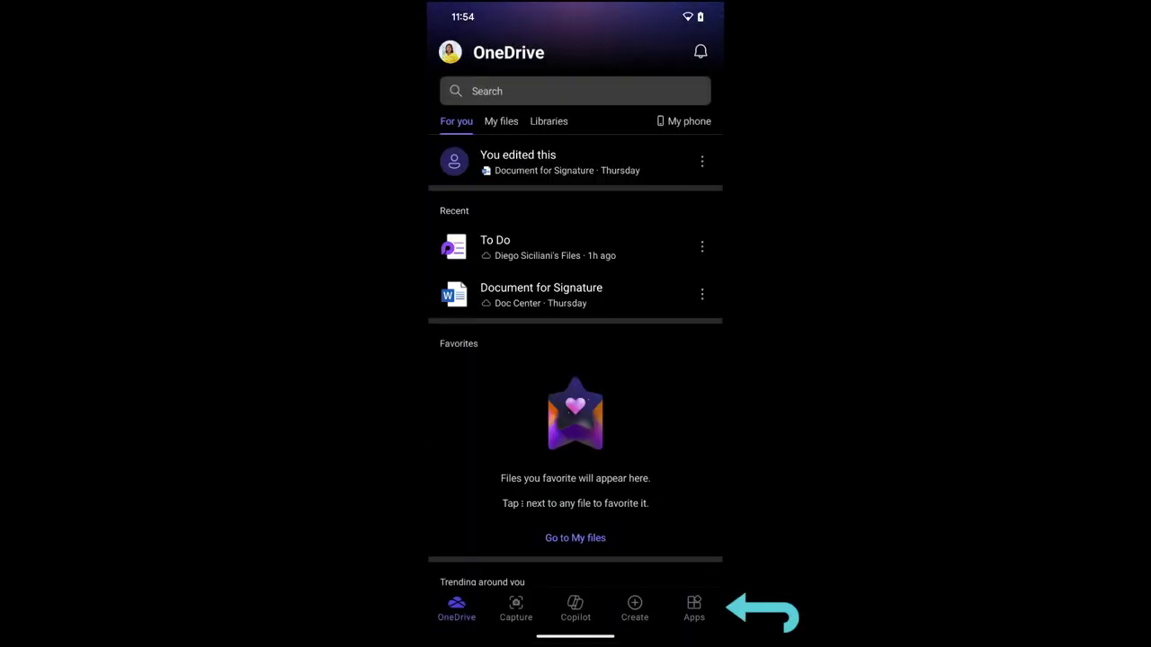
# Show the Microsoft 365 mobile Apps page listing Clear Concepts App under your organization
pyautogui.click(693, 608)
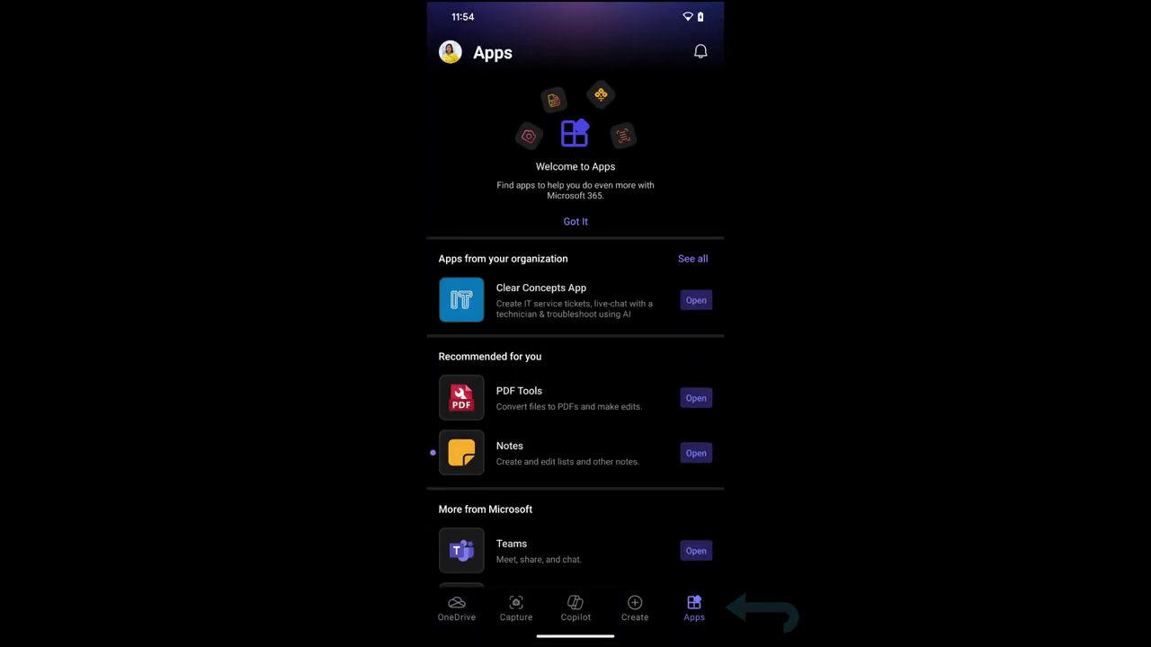